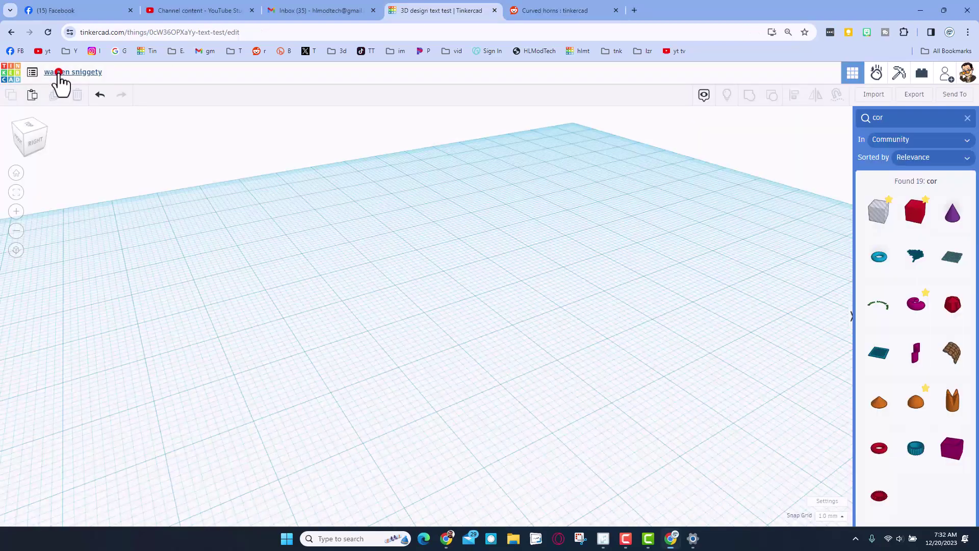
Rename the design to 'horns'
click(59, 72)
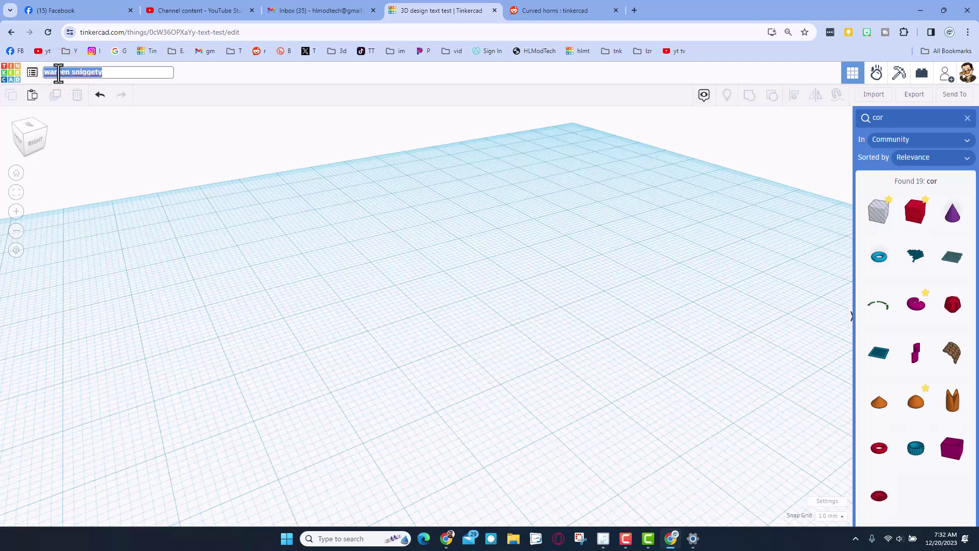
key(BackSpace)
text(horns)
click(173, 300)
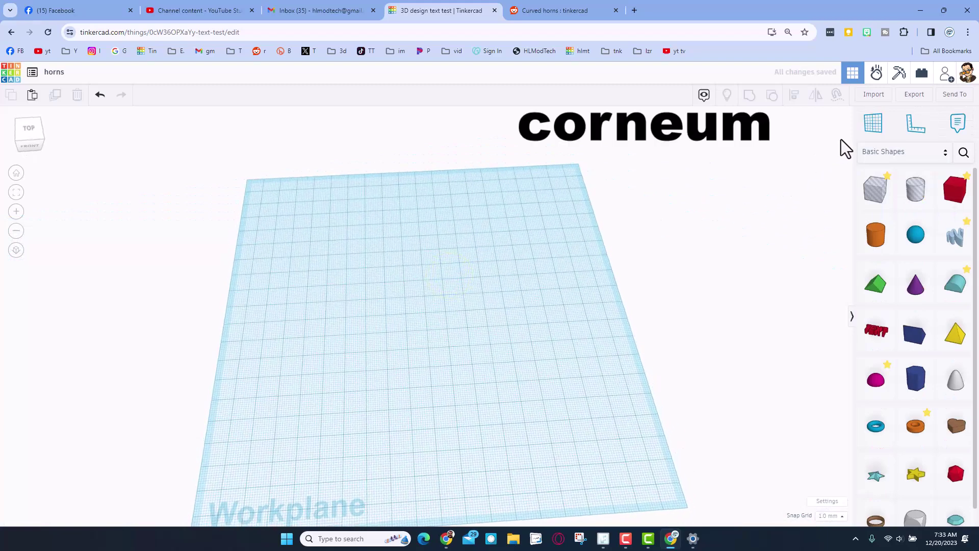
Search community shapes for 'corn' and place the pink Corneum shape on the workplane
click(963, 152)
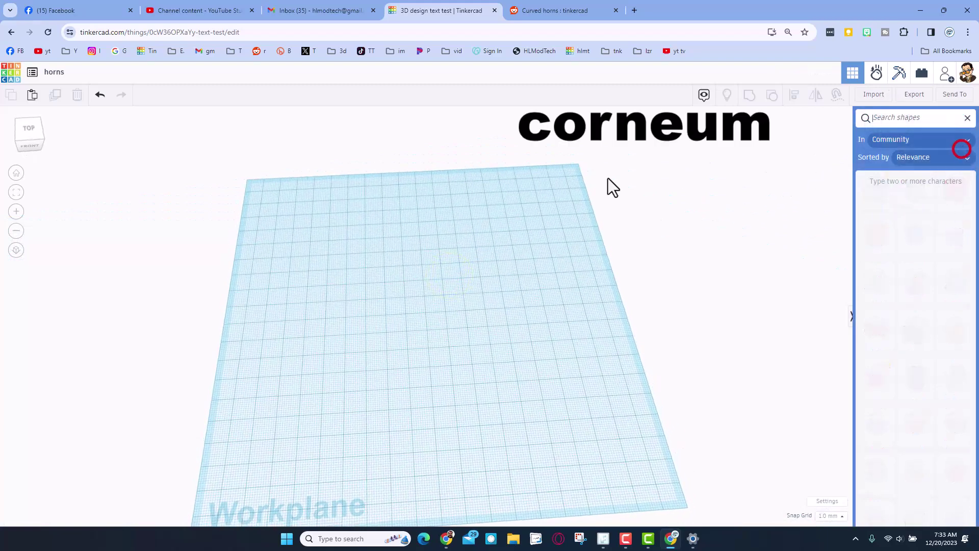
click(878, 120)
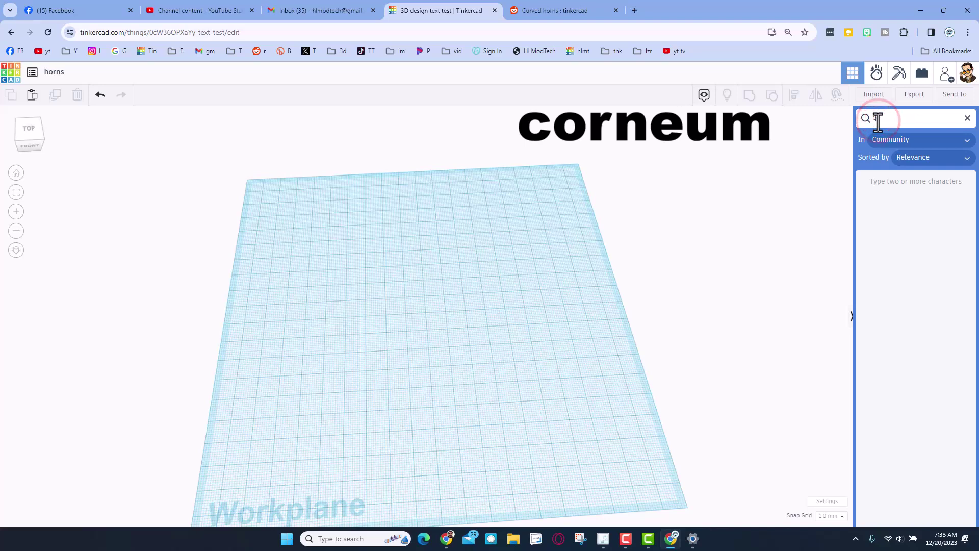
text(corn)
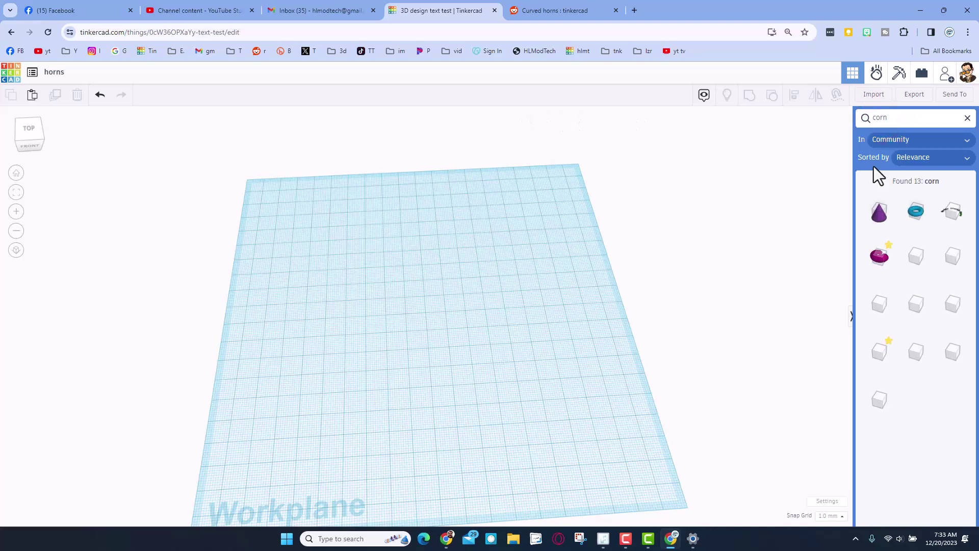
click(879, 258)
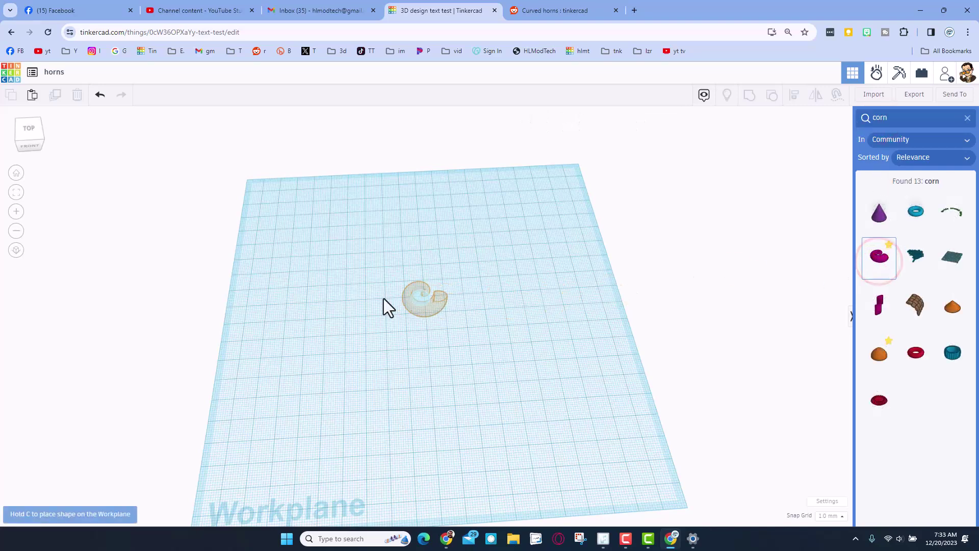
click(360, 298)
drag(381, 304, 497, 320)
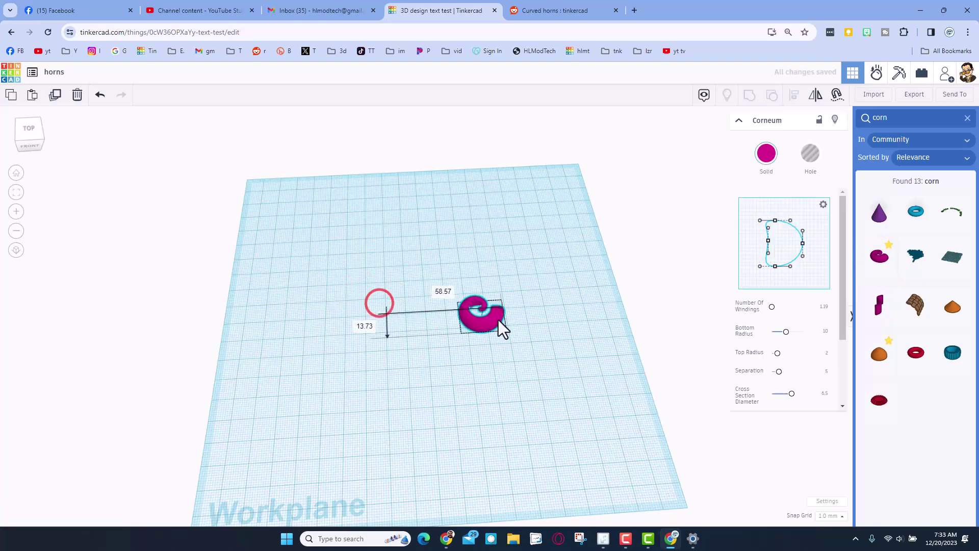
scroll(573, 323, up, 2)
right_drag(567, 324, 393, 320)
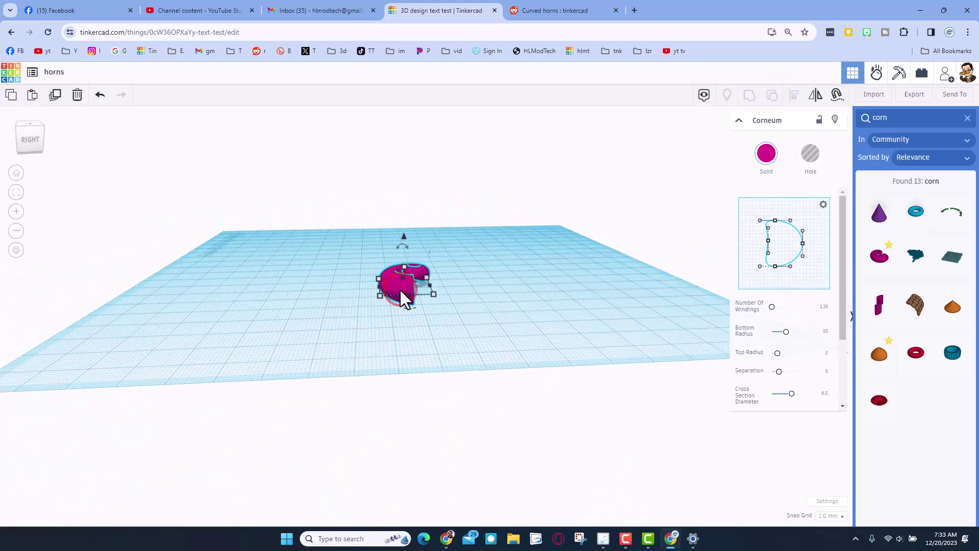
Drop the Corneum onto the workplane and reshape its profile to top radius 1.5
key(d)
click(390, 320)
right_drag(308, 288, 454, 323)
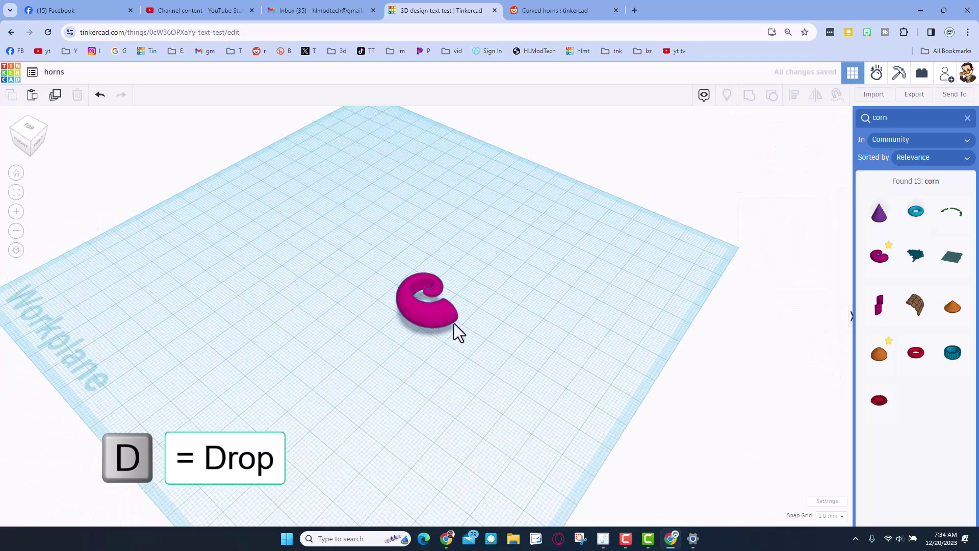
click(398, 304)
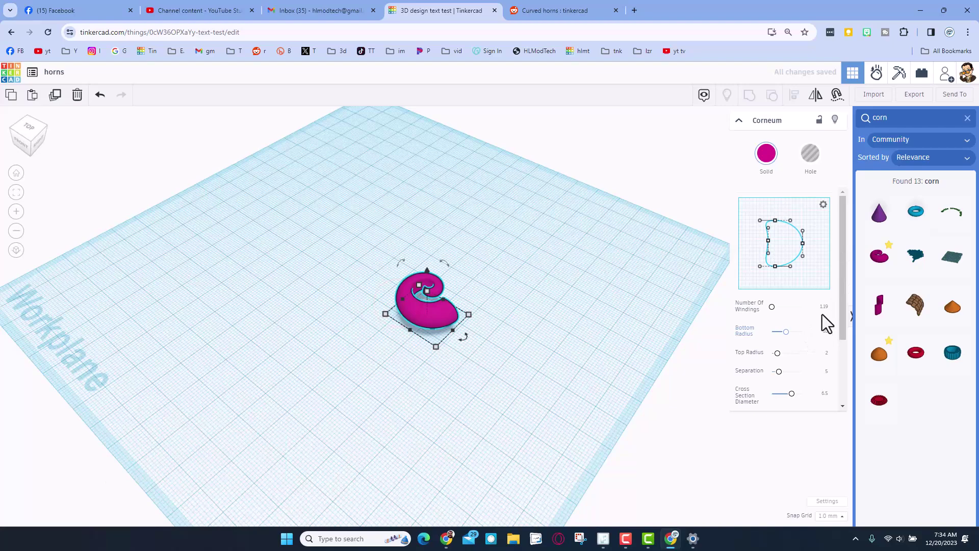
drag(767, 242, 757, 243)
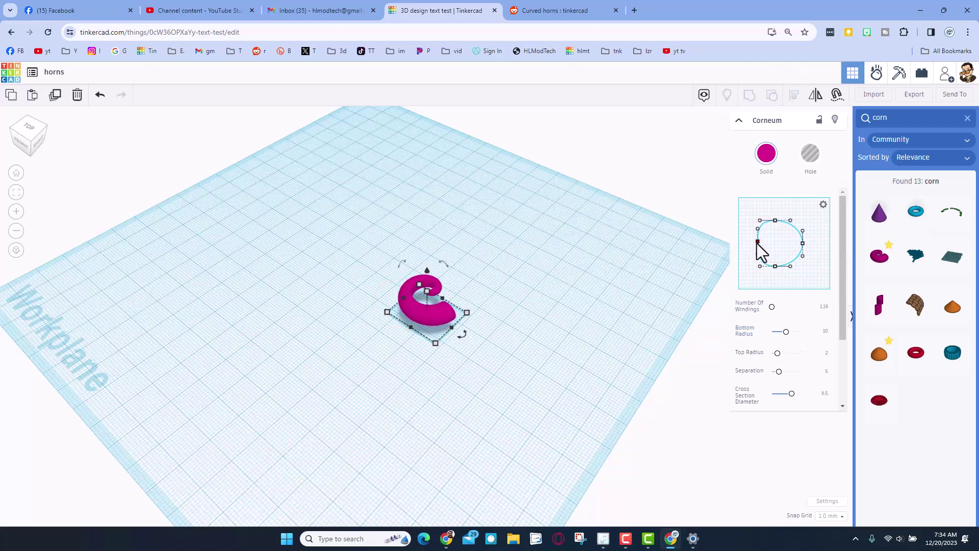
right_drag(436, 311, 497, 282)
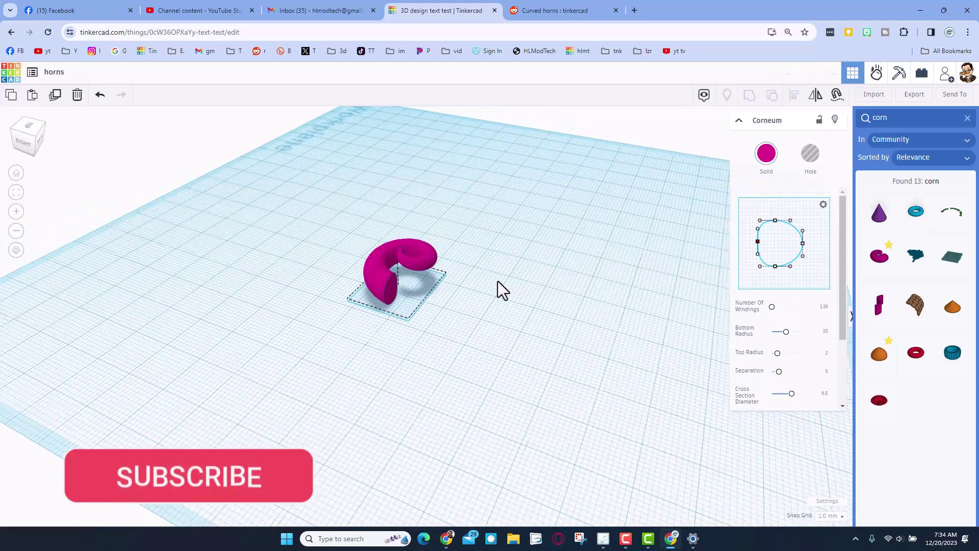
Reduce the Corneum to a single winding with separation 0.1
click(391, 250)
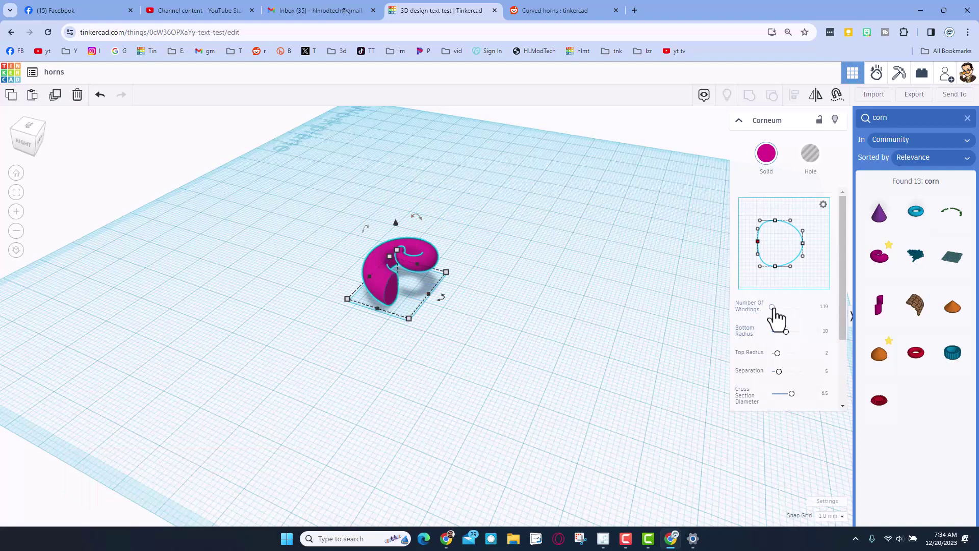
drag(761, 308, 752, 307)
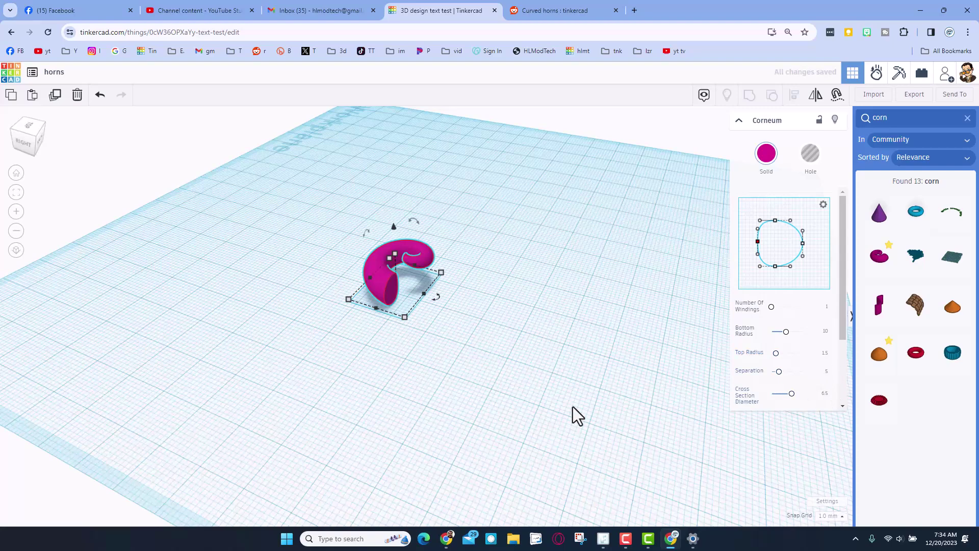
right_drag(503, 356, 526, 320)
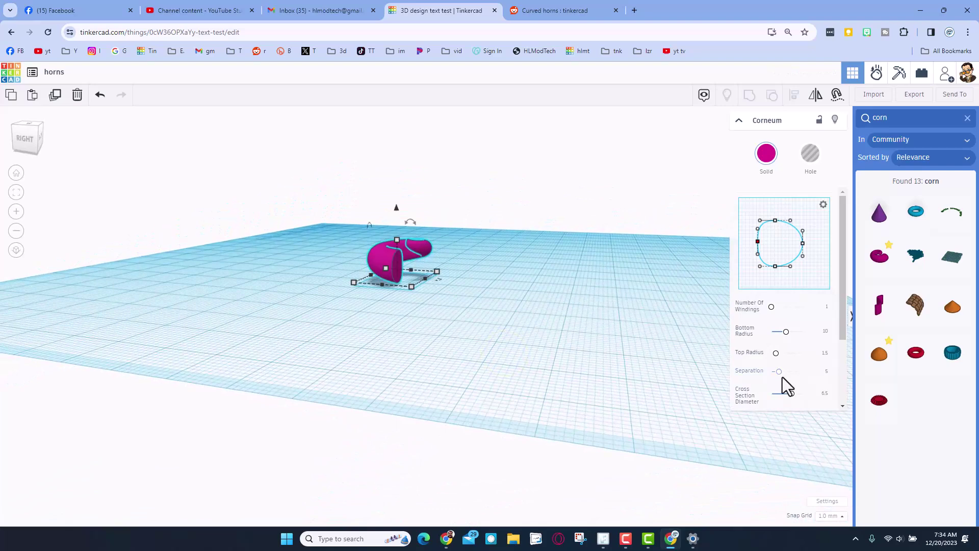
drag(778, 371, 747, 373)
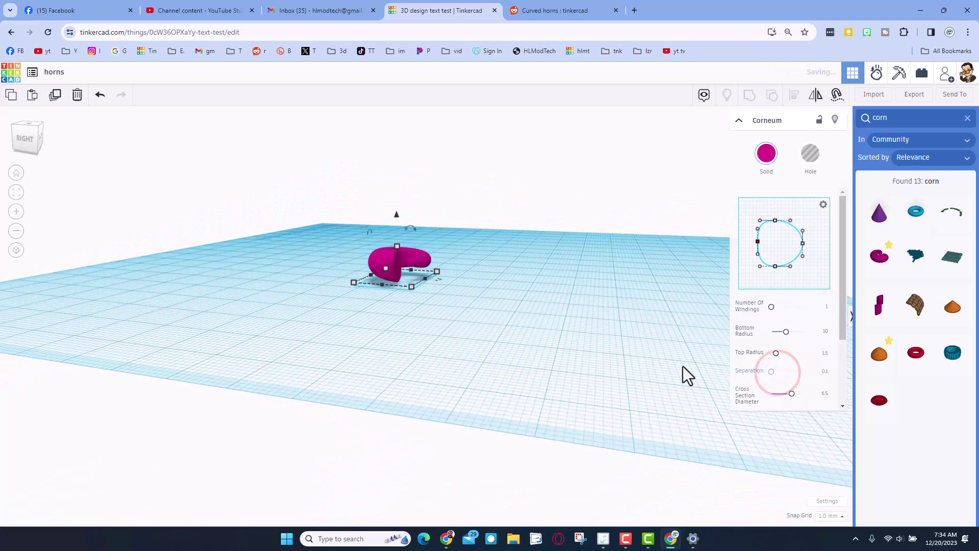
right_drag(437, 308, 402, 266)
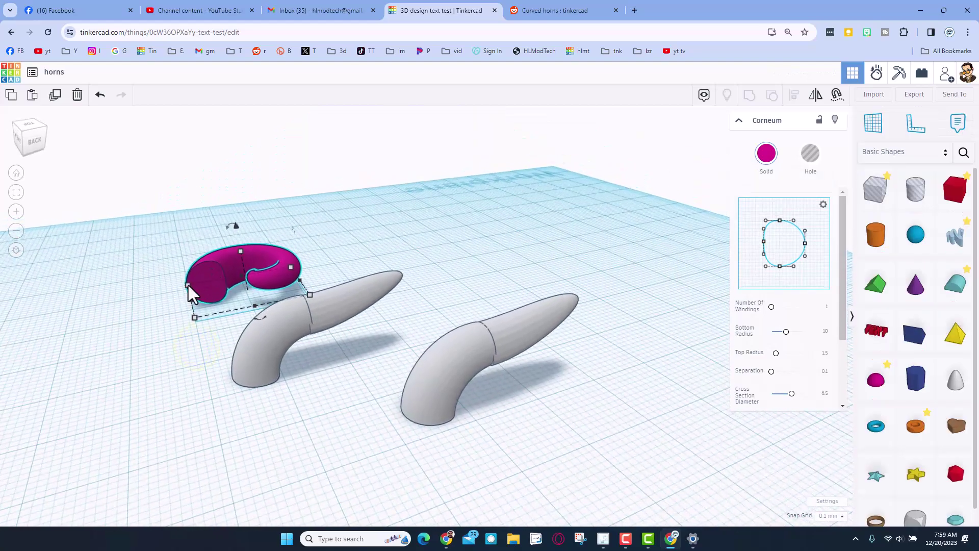
Move the gray horns aside and ungroup the front horn into magenta and gray parts
right_drag(366, 378, 319, 337)
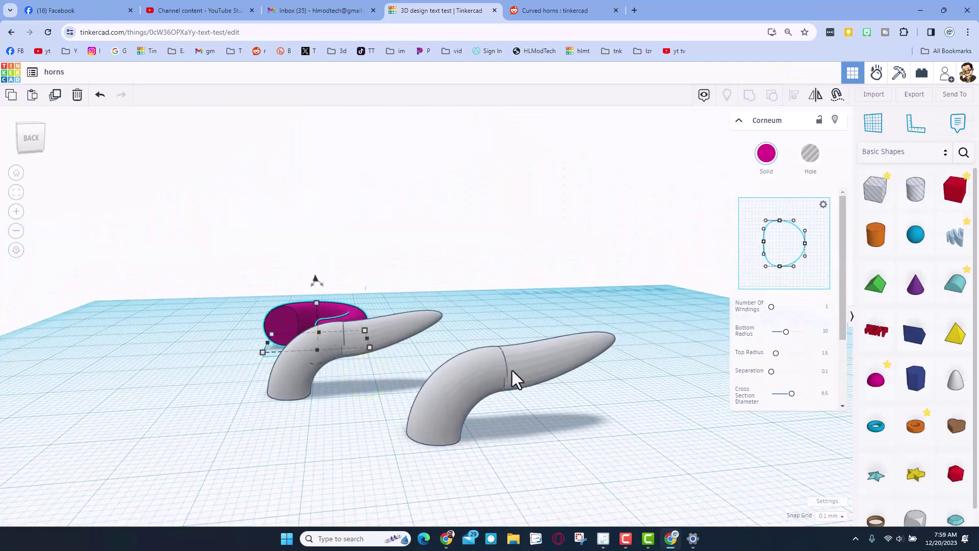
right_drag(515, 372, 350, 420)
click(350, 416)
drag(287, 357, 393, 317)
drag(436, 406, 343, 400)
click(766, 93)
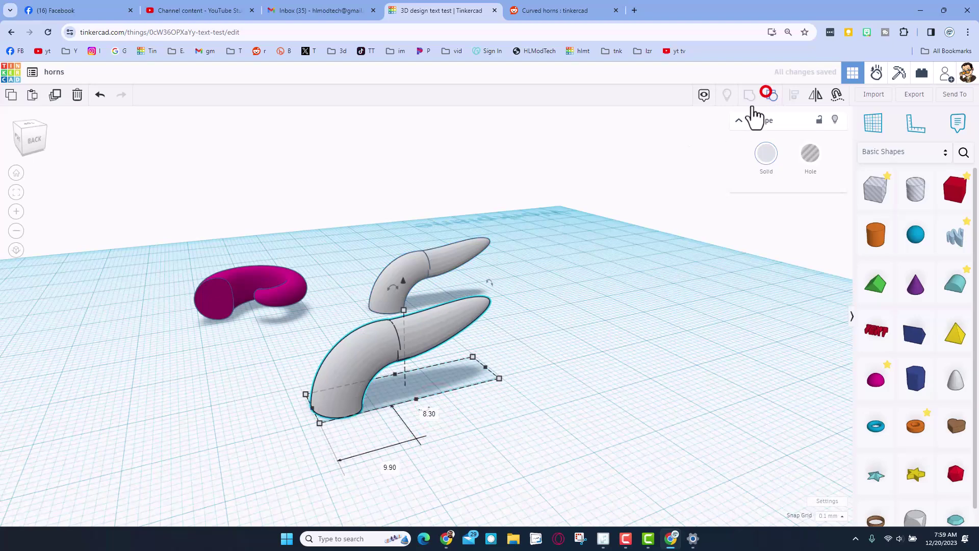
click(501, 401)
click(360, 367)
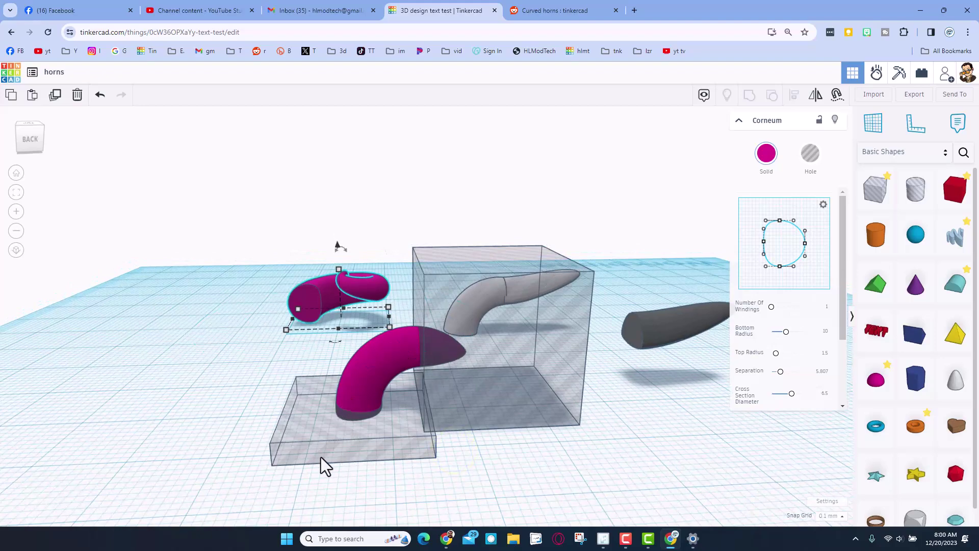
Tilt the magenta part and group it with the box holes to cut a short tube
right_drag(320, 457, 364, 427)
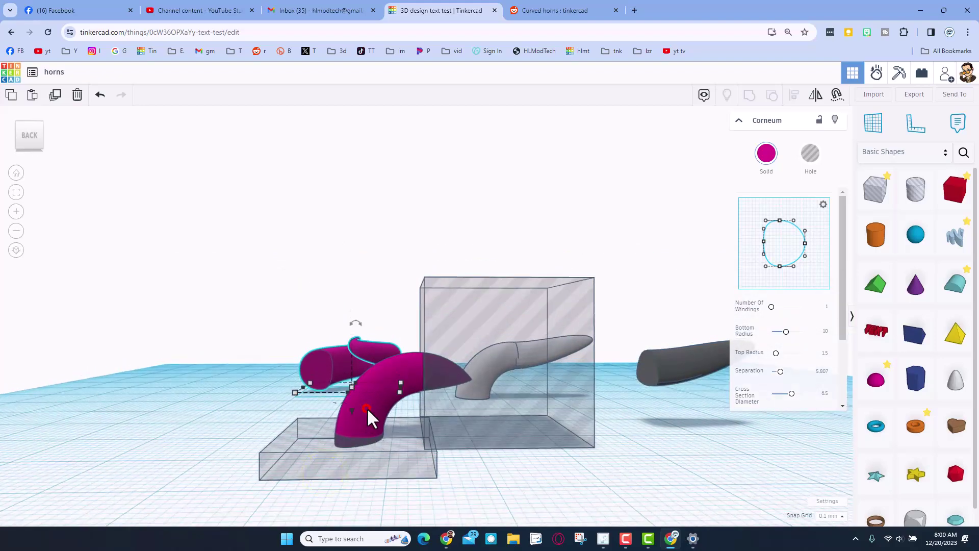
click(367, 409)
drag(398, 336, 397, 298)
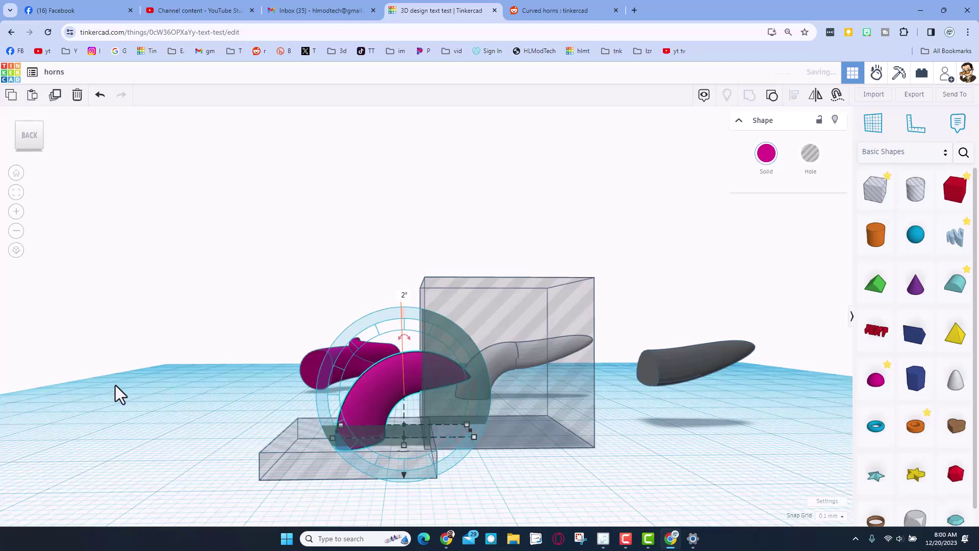
click(145, 404)
right_drag(145, 404, 245, 374)
drag(271, 336, 397, 429)
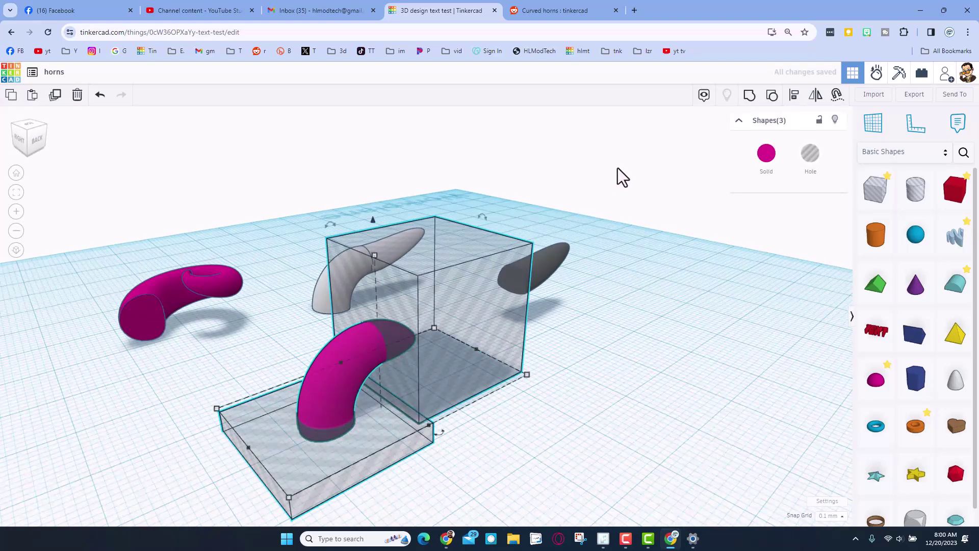
click(758, 96)
right_drag(503, 434, 451, 354)
right_drag(442, 433, 372, 356)
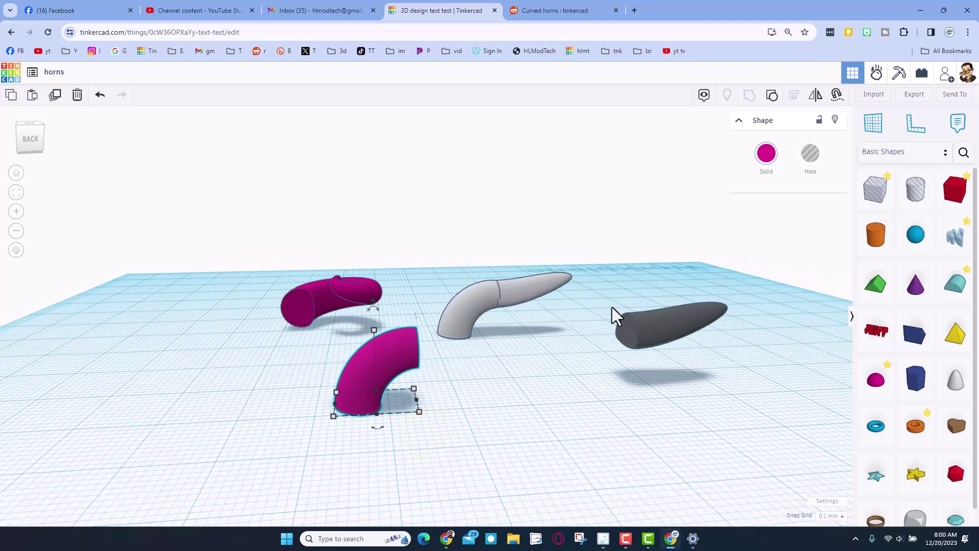
Search 'pi' and bring the gray pineapple community shape onto the workplane
click(964, 152)
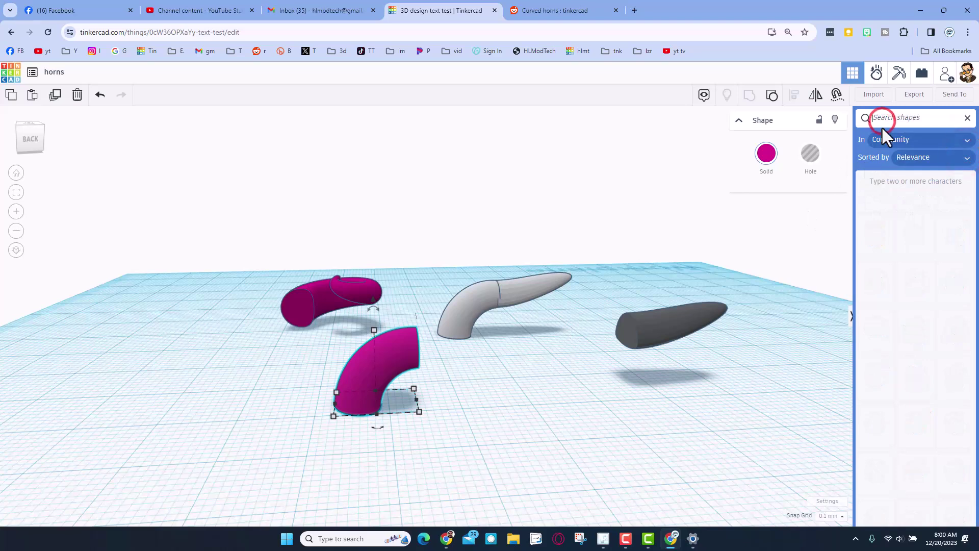
text(pine)
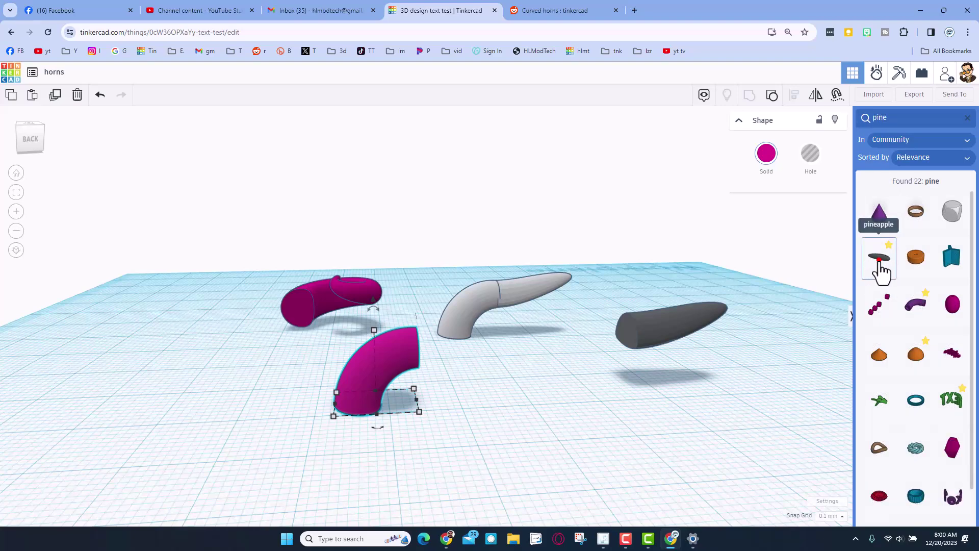
drag(881, 270, 591, 403)
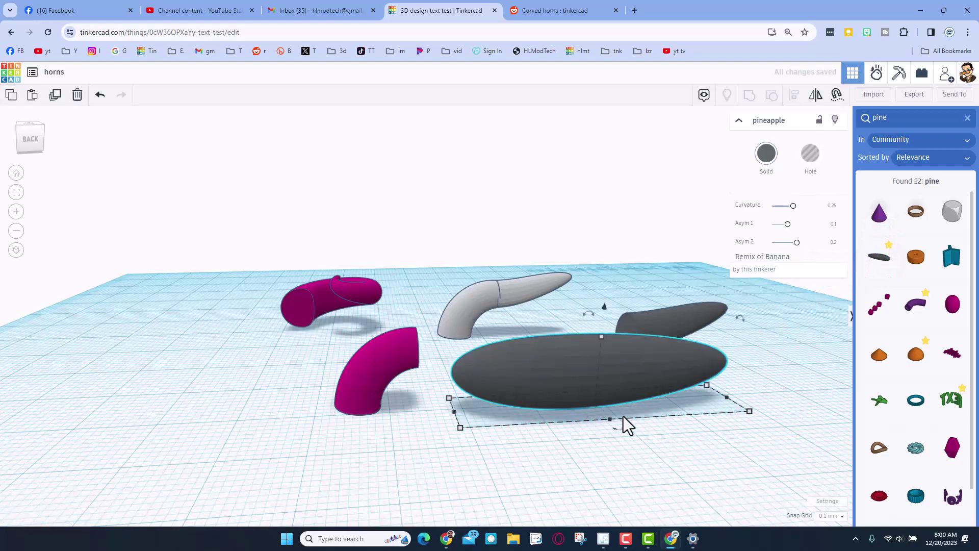
right_drag(641, 455, 746, 228)
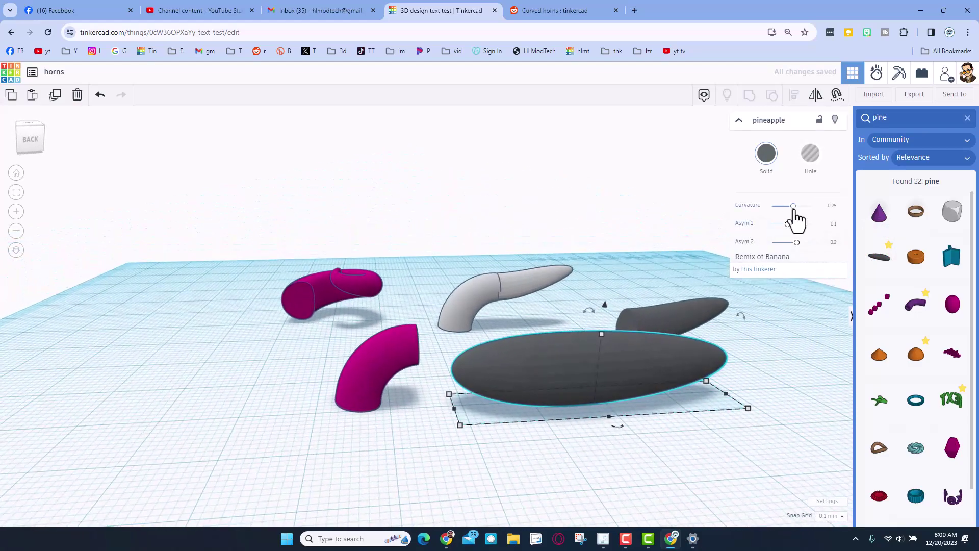
Bend the pineapple shape, rotate it to 67.5°, set Asym 1 to 0.225, and move it lower-right
drag(794, 210, 806, 210)
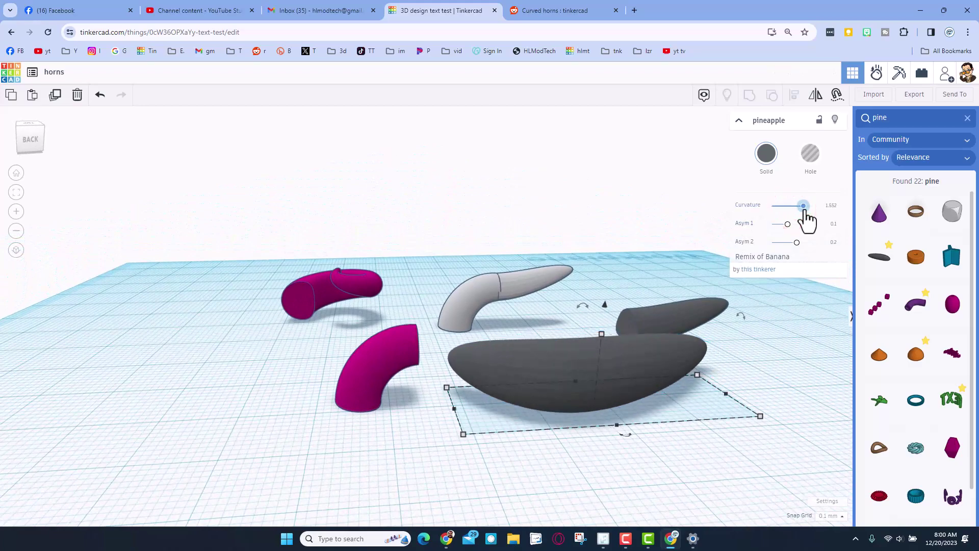
right_drag(430, 446, 618, 476)
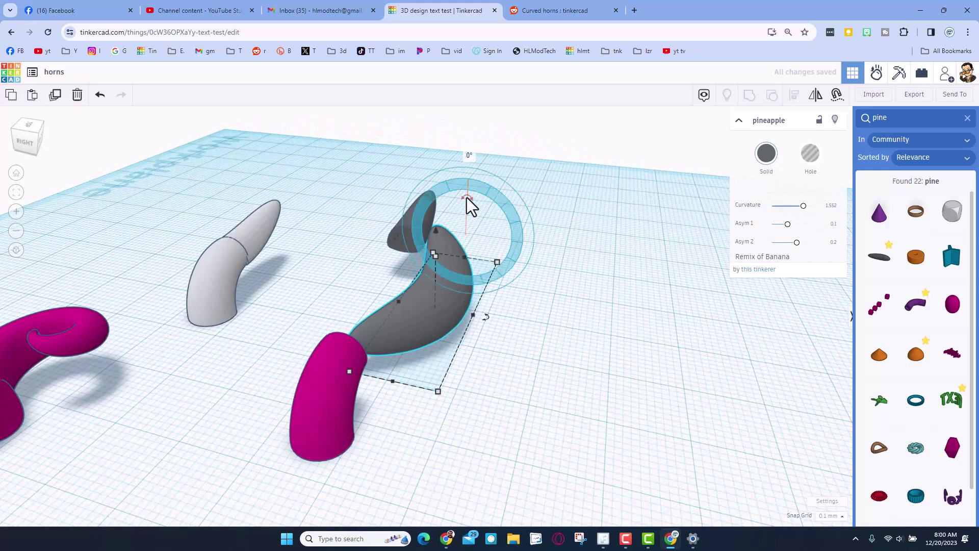
drag(467, 198, 500, 241)
mouse_move(584, 316)
right_down()
mouse_move(430, 338)
mouse_move(385, 321)
mouse_move(535, 280)
mouse_move(571, 329)
right_up()
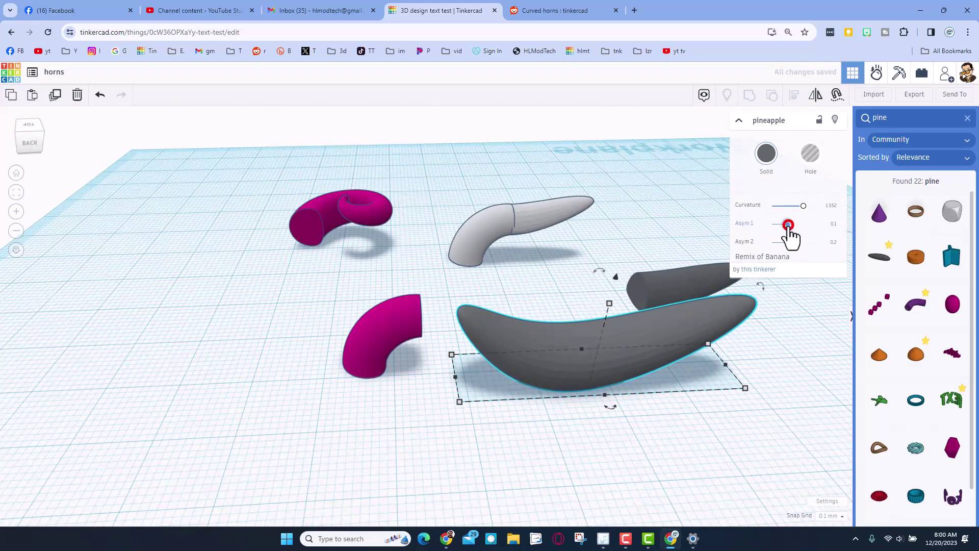
drag(789, 229, 797, 255)
right_drag(714, 292, 629, 305)
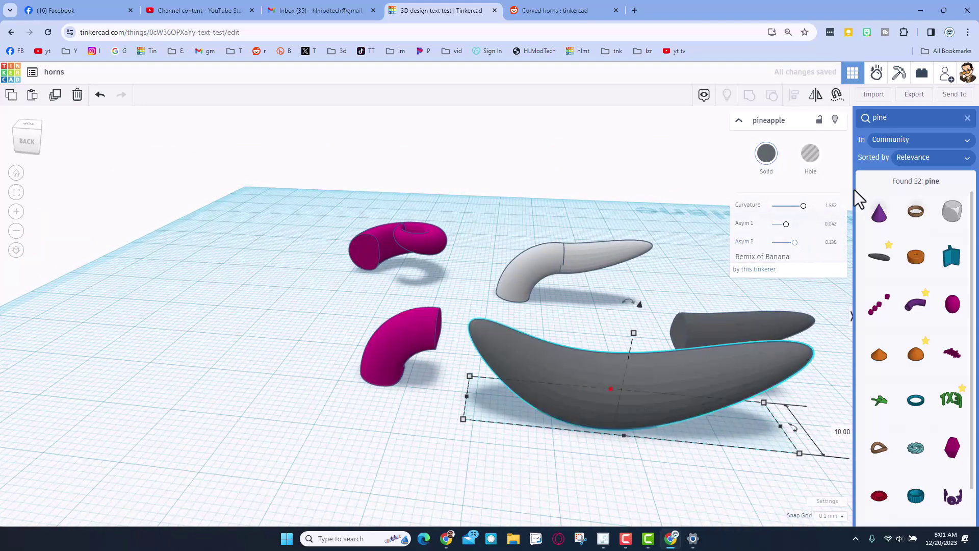
drag(708, 320, 647, 399)
Delete the large curved gray shape and duplicate the dark gray tip beside it
key(Delete)
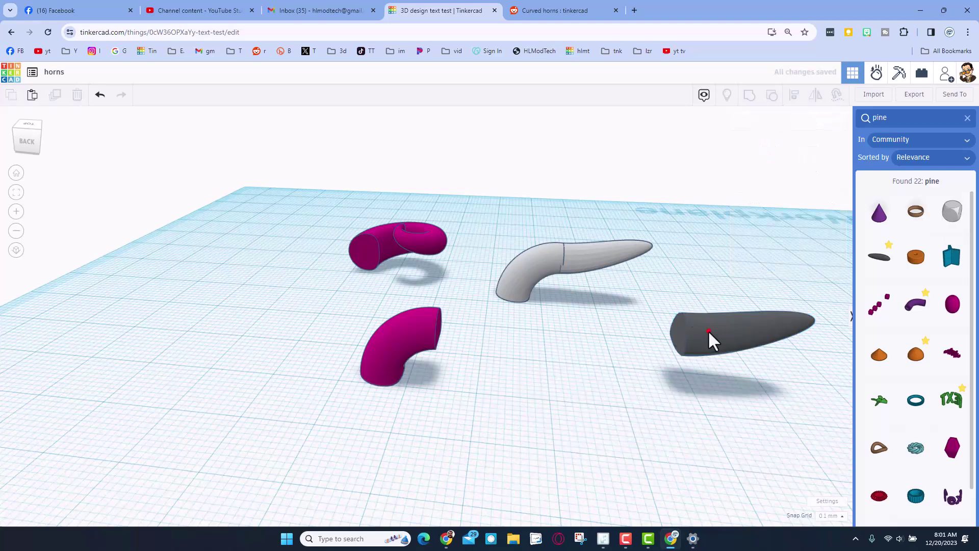
click(709, 334)
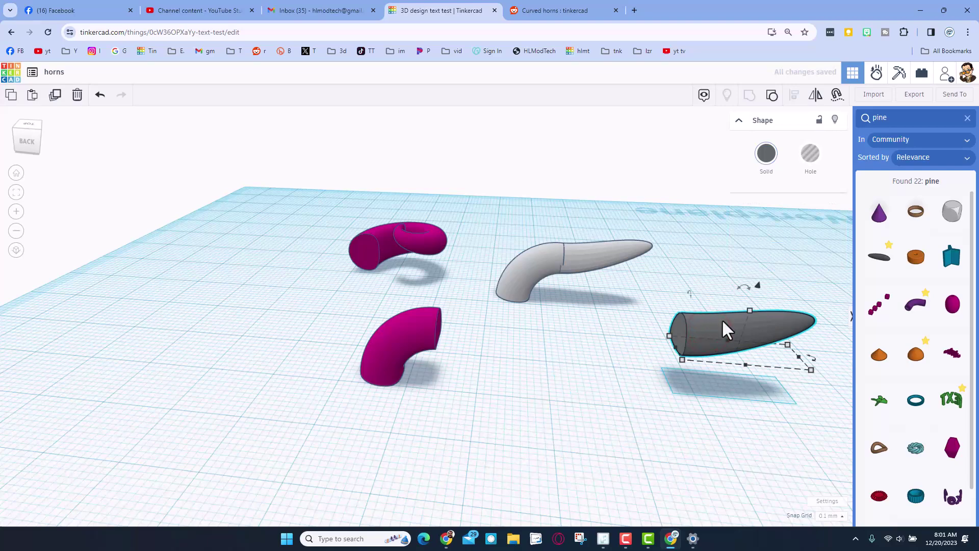
alt+drag(723, 321, 620, 330)
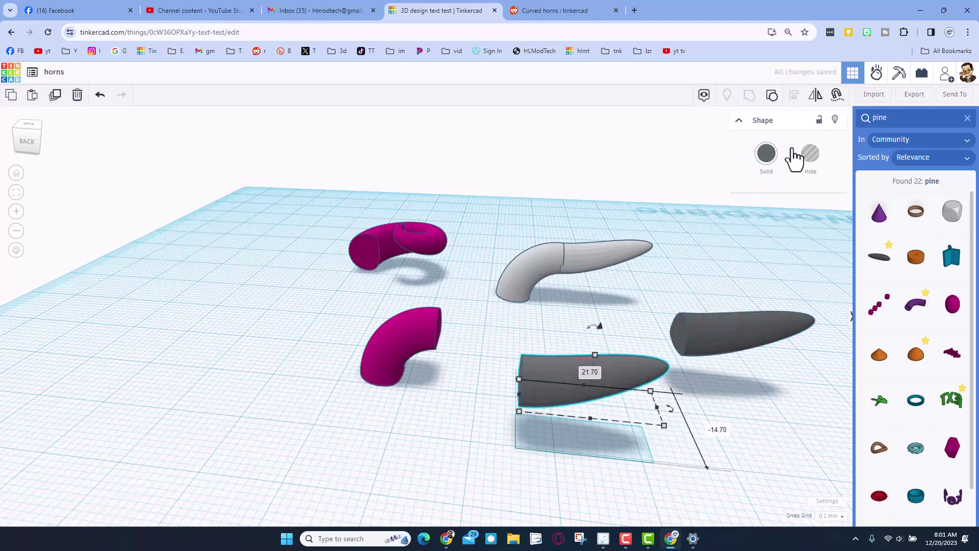
Ungroup the copy and regroup its tip with the box hole to shorten it
click(770, 96)
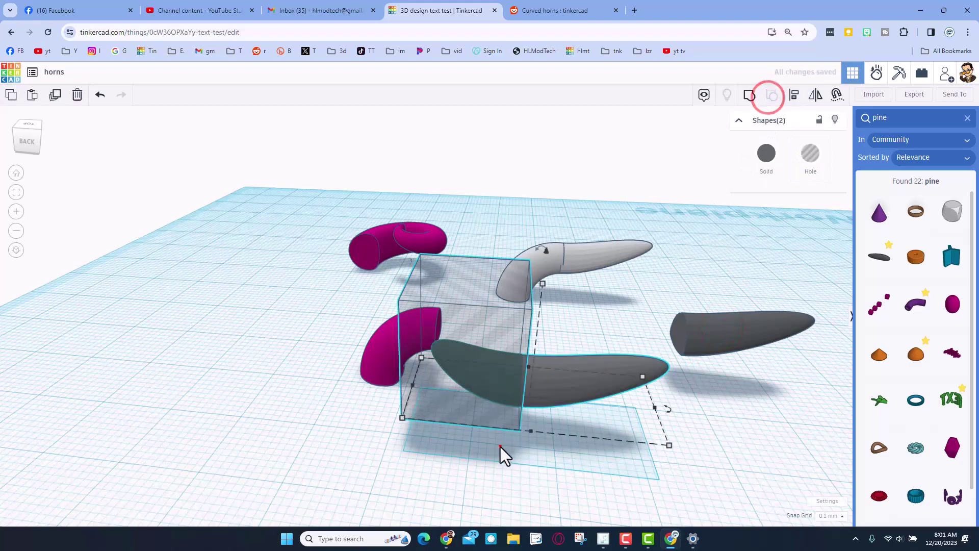
click(500, 446)
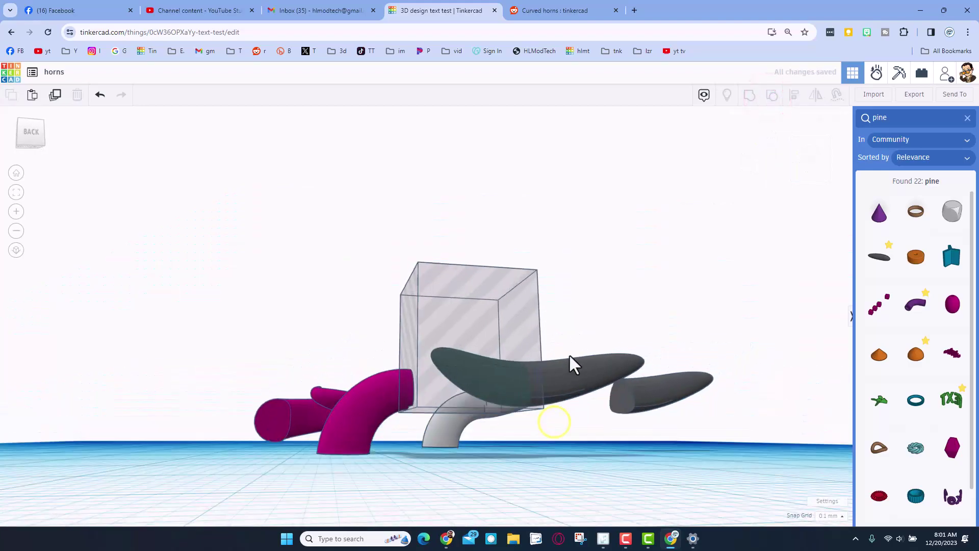
right_drag(575, 363, 643, 412)
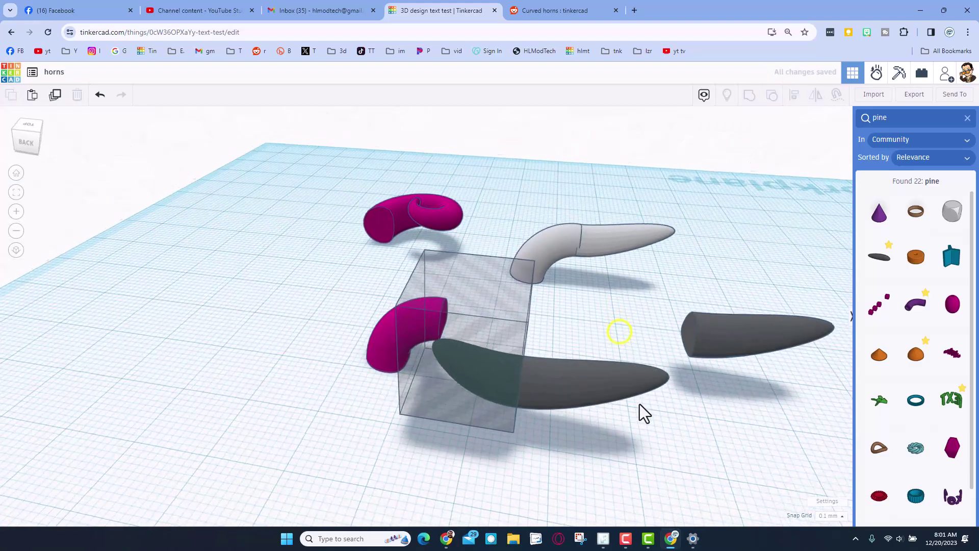
drag(570, 331, 501, 398)
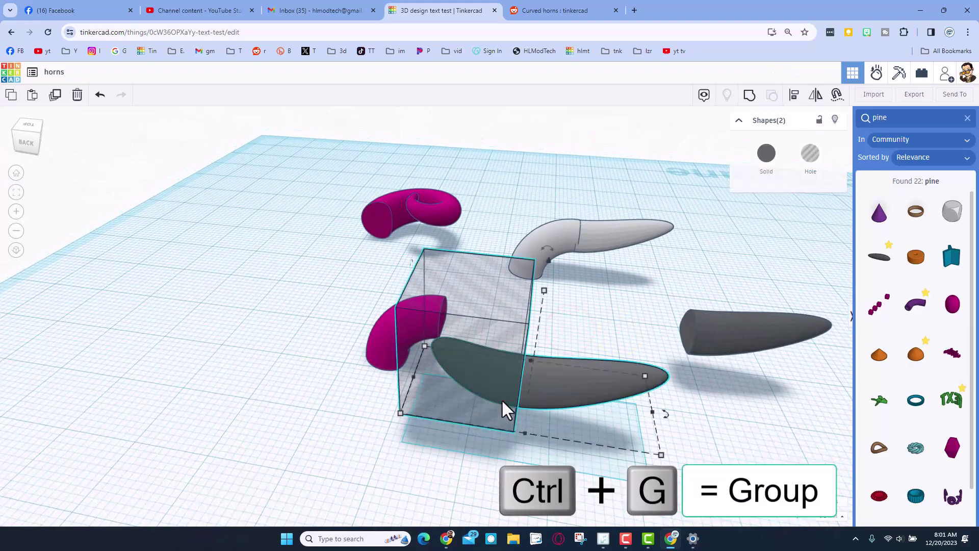
key(ctrl+g)
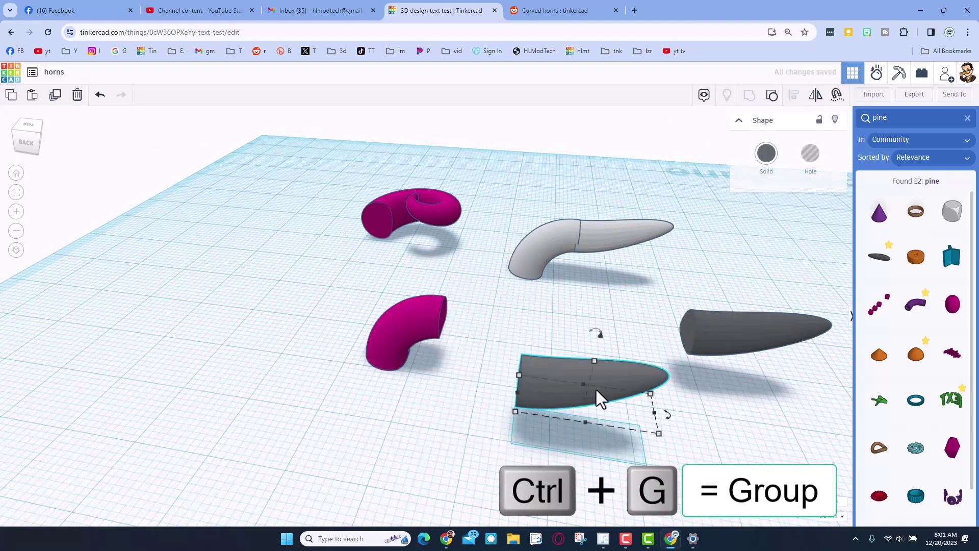
right_drag(596, 389, 498, 328)
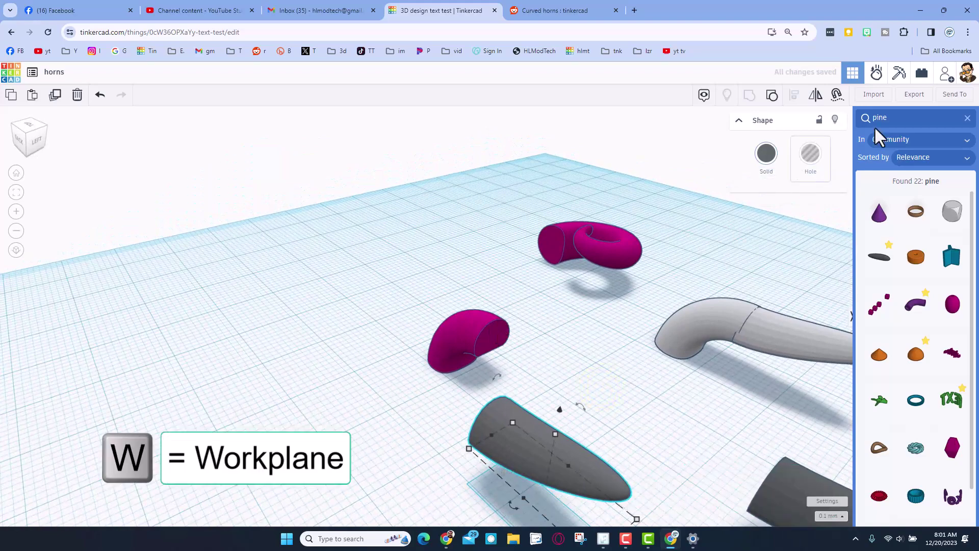
Drop the gray tip onto a workplane set on the magenta tube's open end, then reset the workplane
click(967, 119)
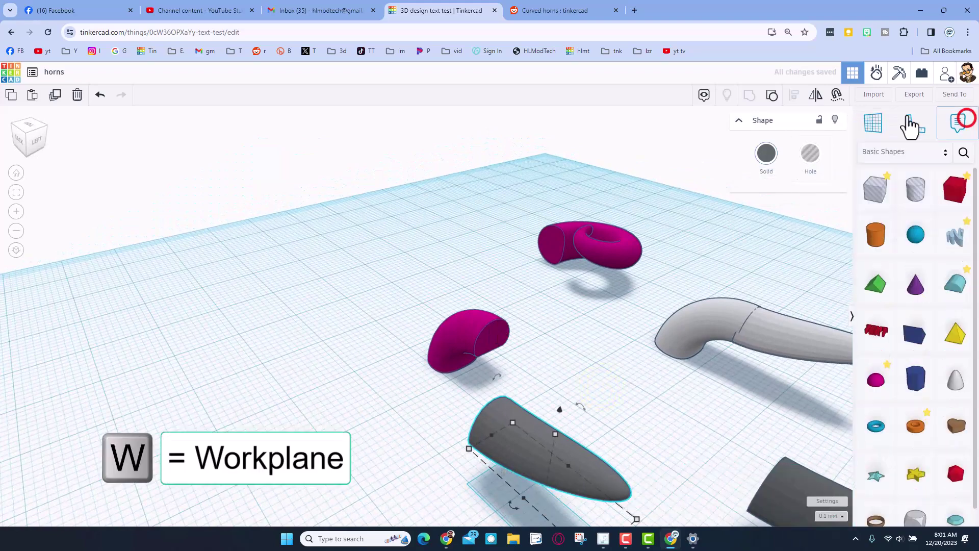
click(876, 128)
click(488, 338)
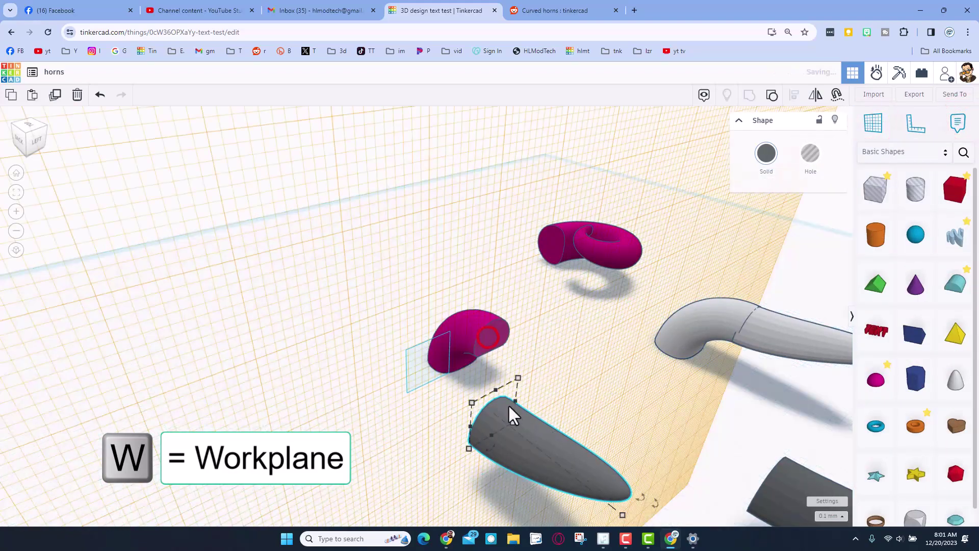
key(d)
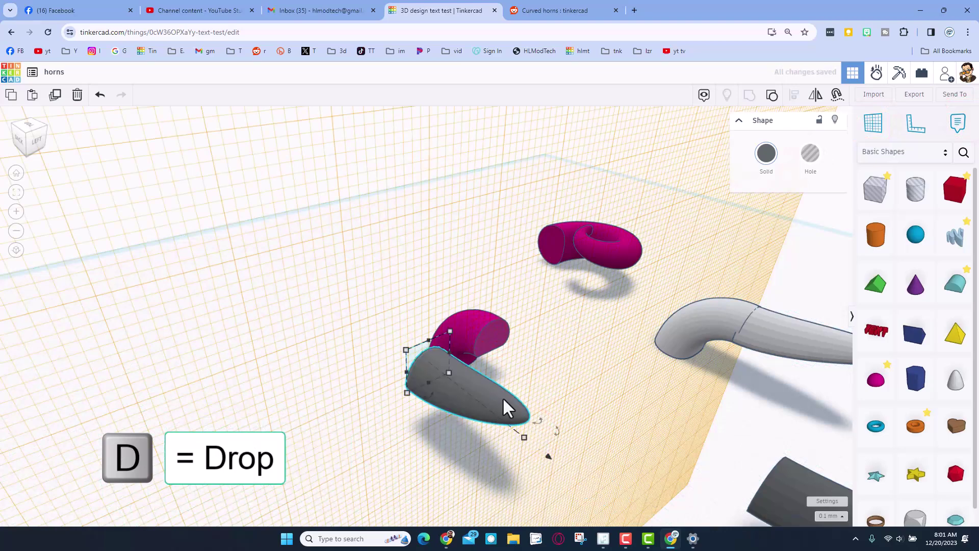
right_drag(503, 397, 501, 380)
key(w)
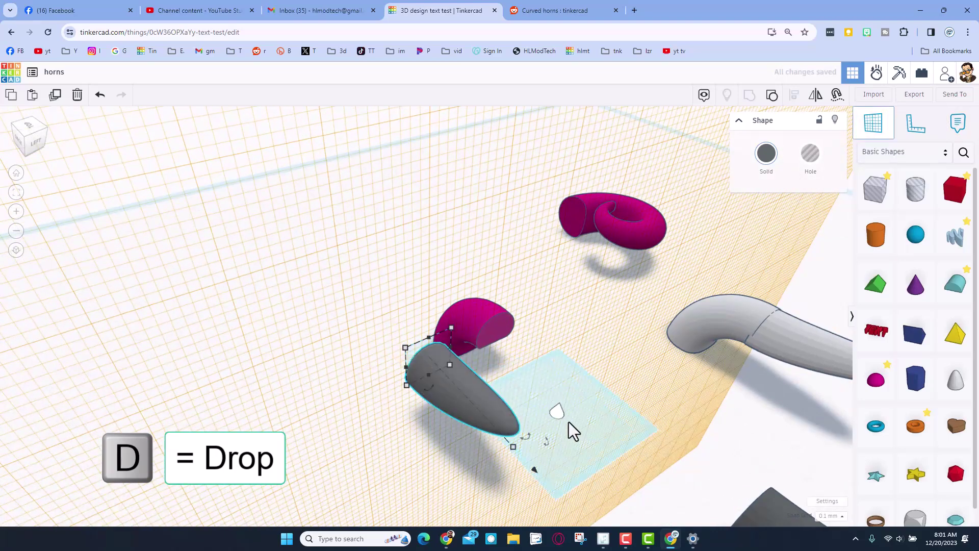
click(568, 422)
Align the gray tip centered on the magenta tube
drag(383, 286, 568, 498)
key(l)
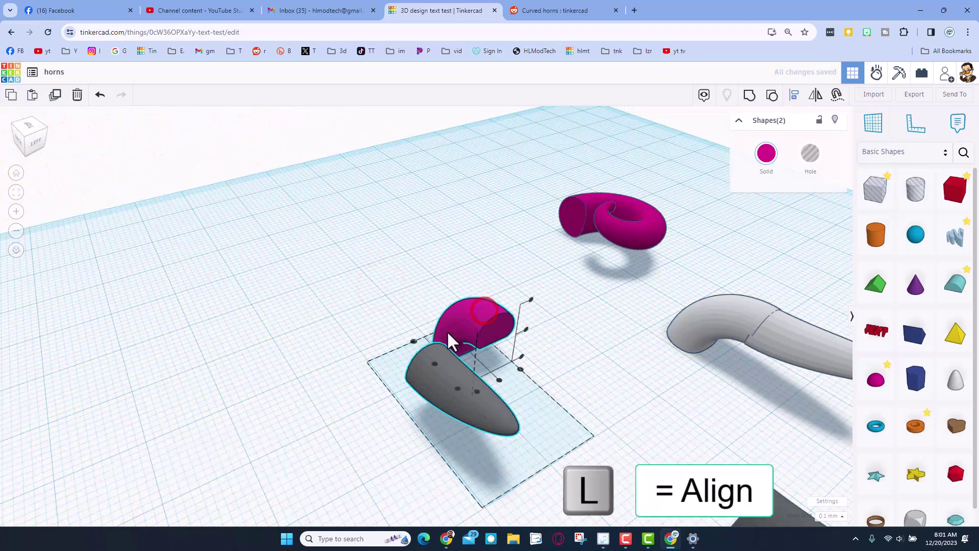
click(486, 306)
click(499, 380)
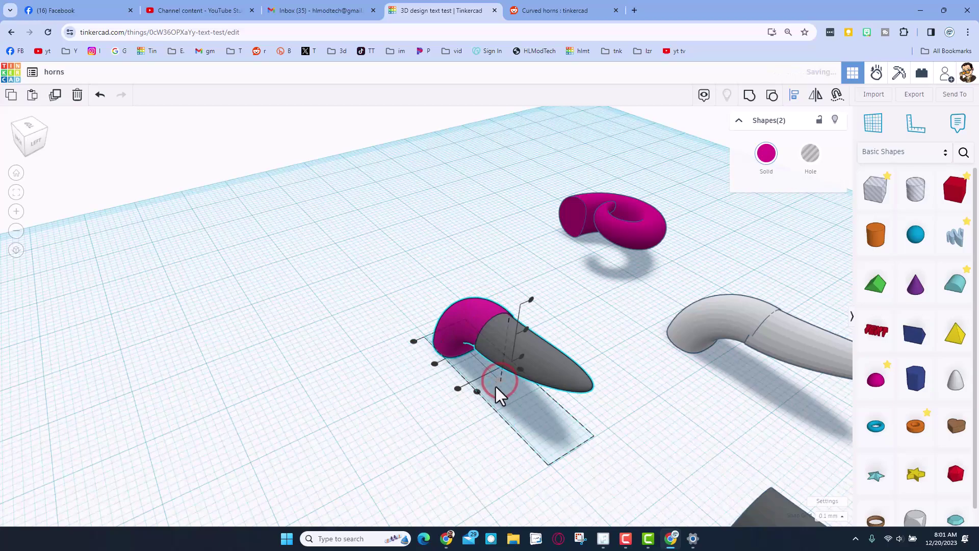
right_drag(495, 387, 610, 398)
right_drag(446, 404, 433, 357)
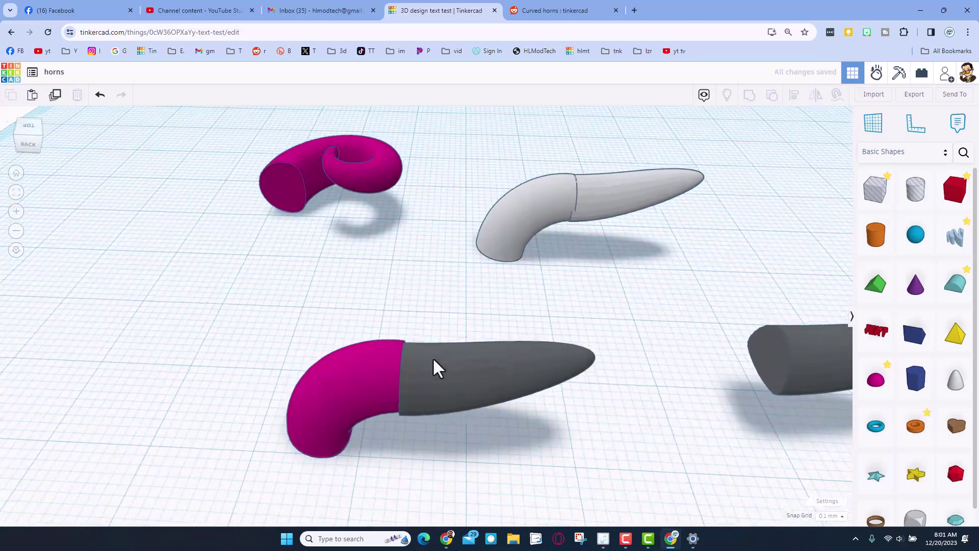
Zoom to the gray tip and set the snap grid to 0.1 mm
click(437, 384)
key(f)
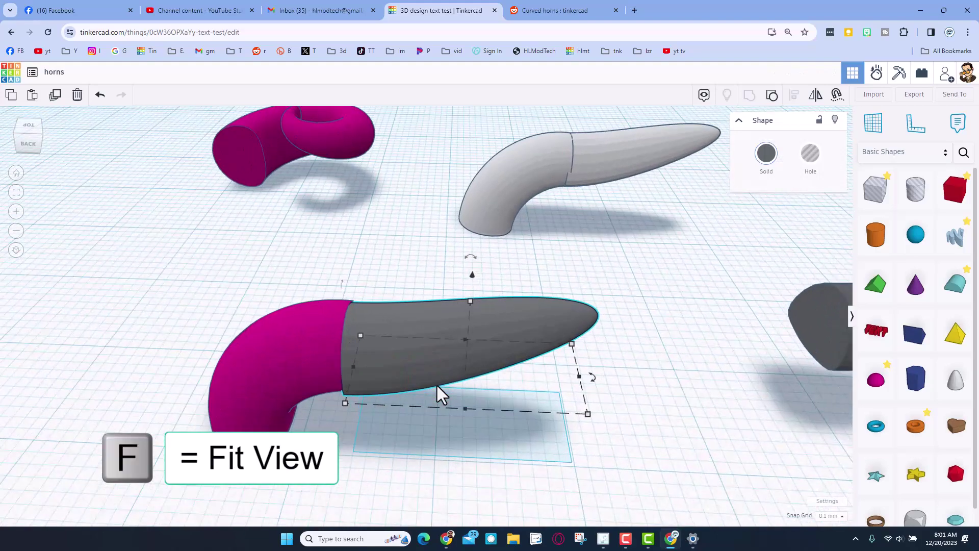
click(829, 517)
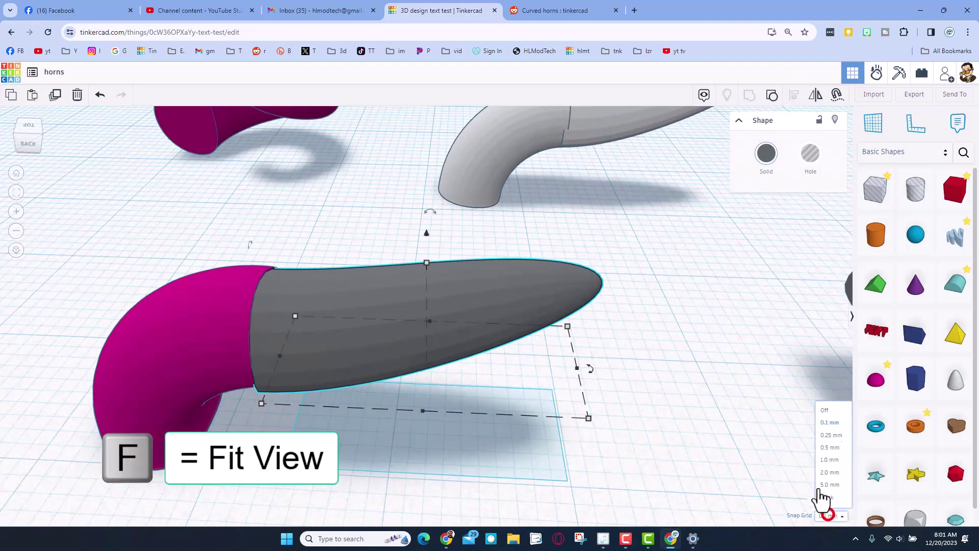
click(828, 422)
right_drag(400, 419, 307, 339)
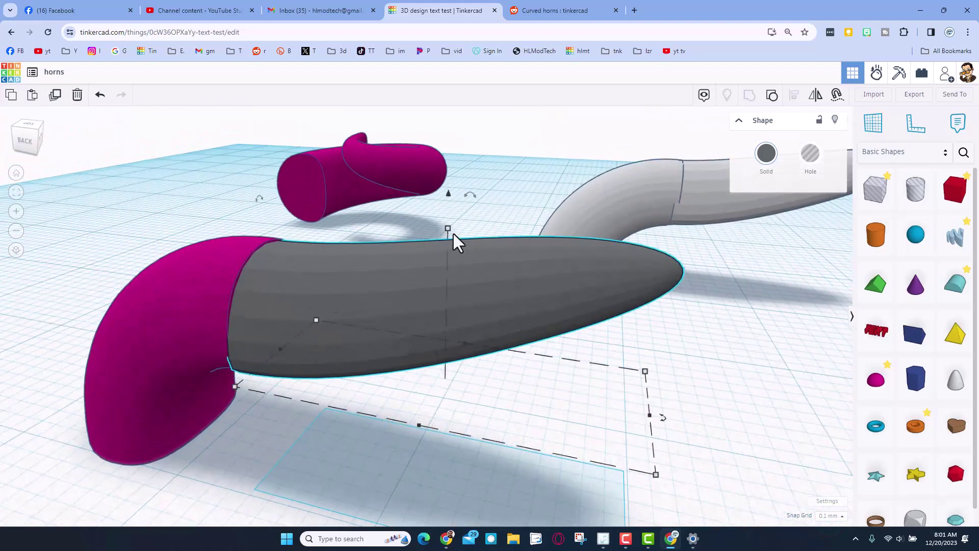
Raise the gray tip's height to 6.50, undoing an accidental footprint resize
drag(447, 228, 449, 226)
right_drag(301, 317, 377, 412)
mouse_move(372, 411)
mouse_down()
mouse_move(390, 419)
mouse_move(374, 415)
mouse_up()
key(ctrl+z)
right_drag(420, 432, 348, 316)
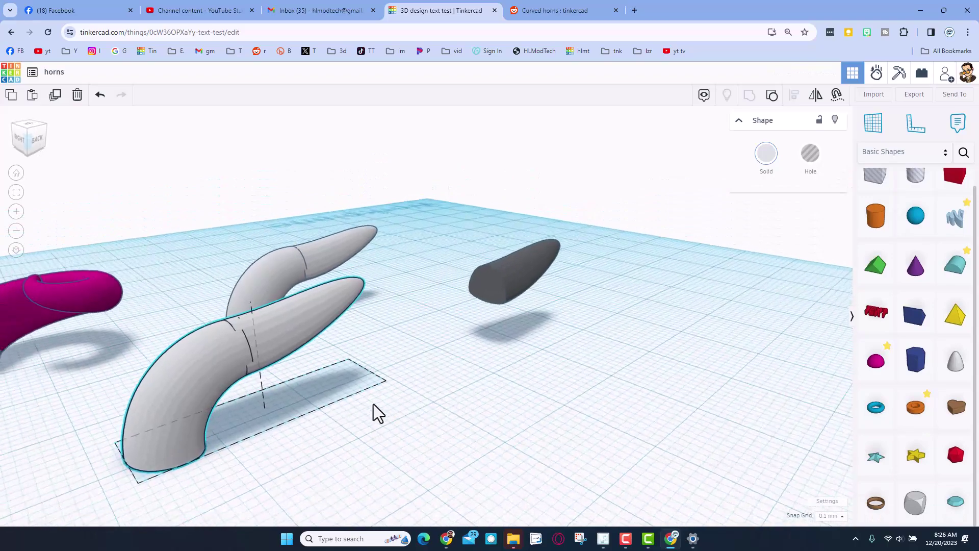
right_drag(373, 405, 360, 290)
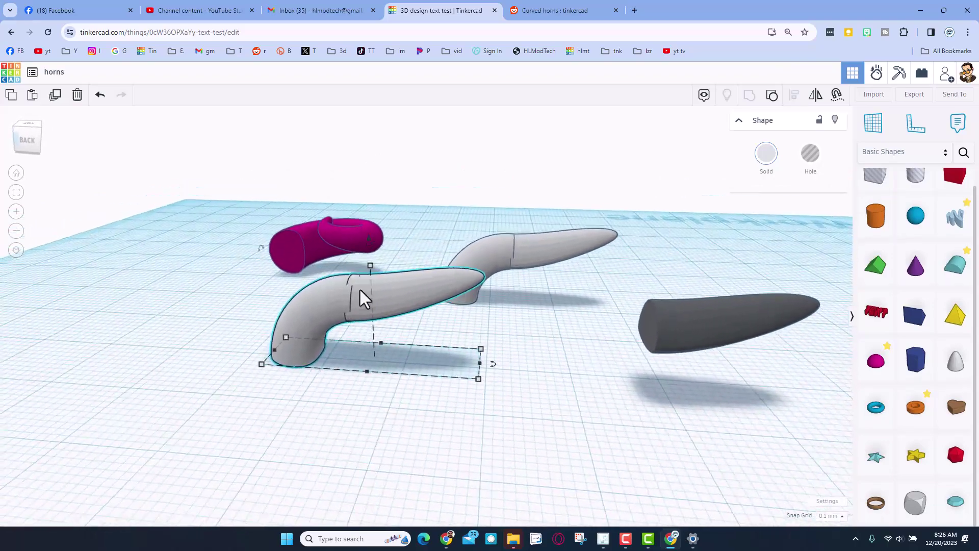
right_drag(435, 336, 363, 352)
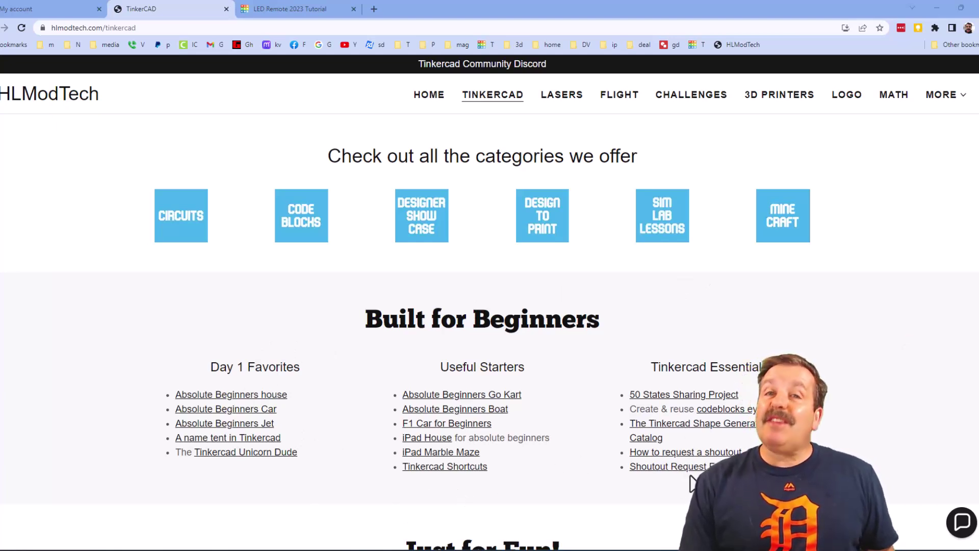
Open the HLModTech Contact Us chat and close it again
click(963, 524)
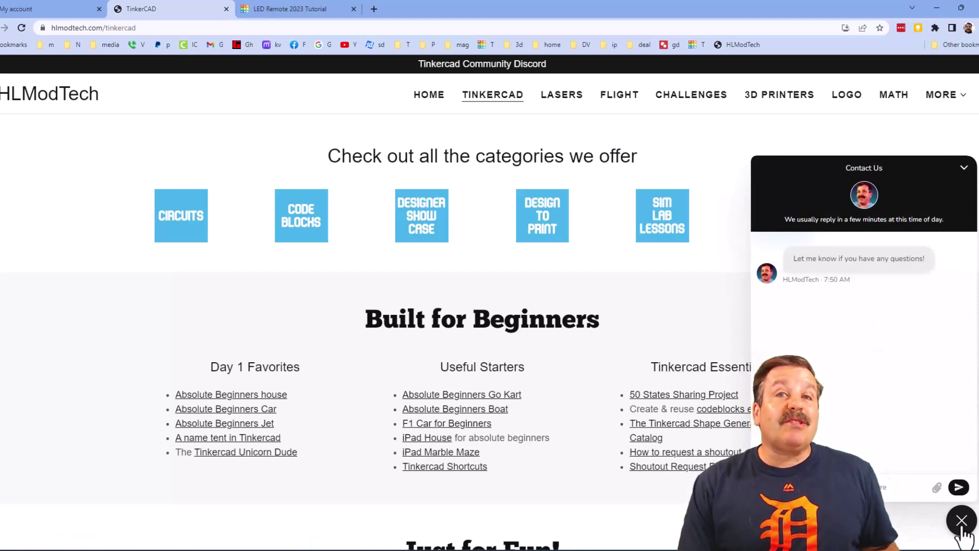
click(964, 530)
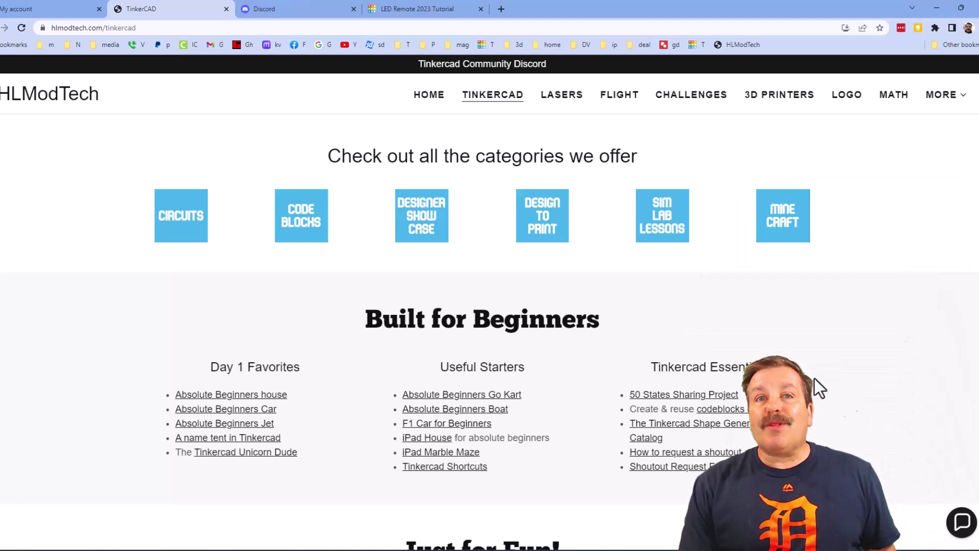
Open the Tinkercad Community Discord invite, view it, and return to the HLModTech page
click(467, 64)
key(ctrl+Tab)
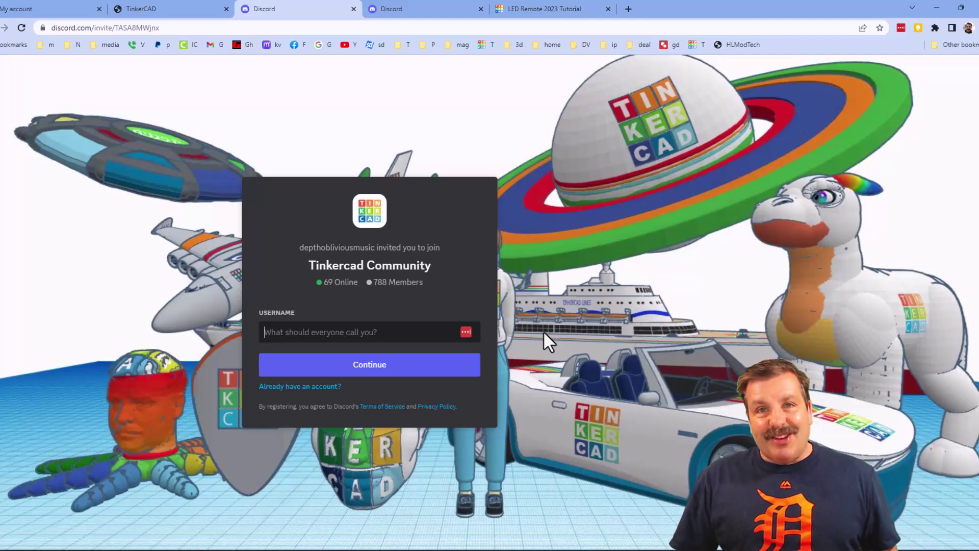
key(ctrl+shift+Tab)
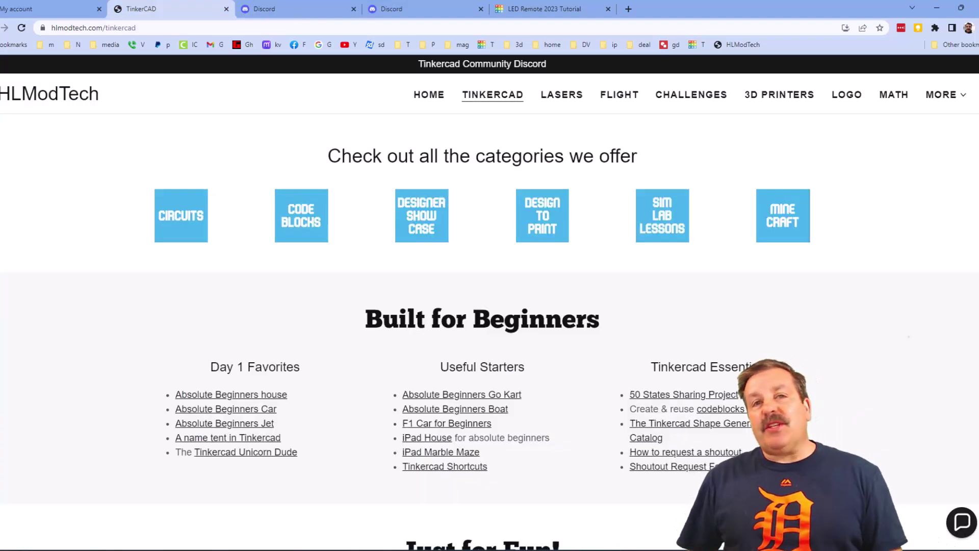